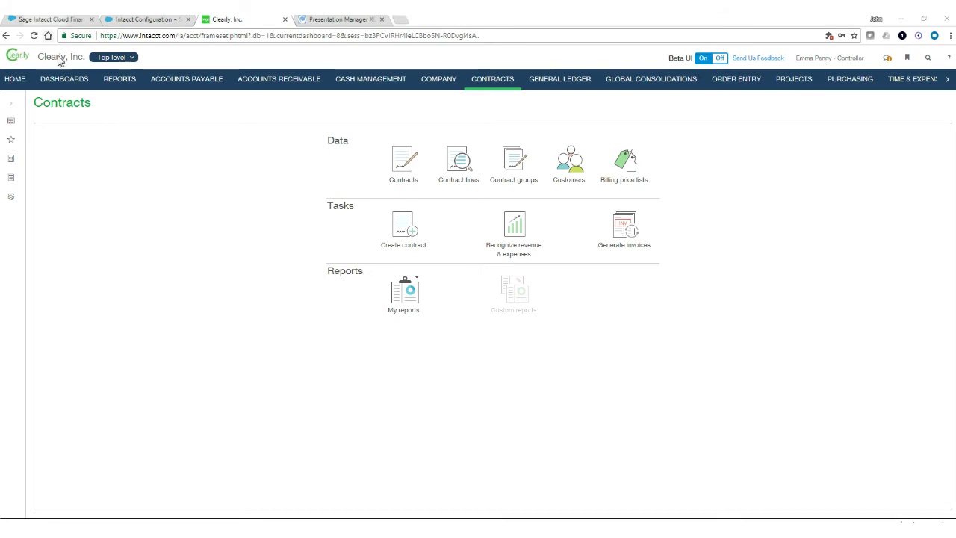
- Review Salesforce's Intacct synchronization settings, including the Opportunity Stage options, and the renewal settings
click(47, 21)
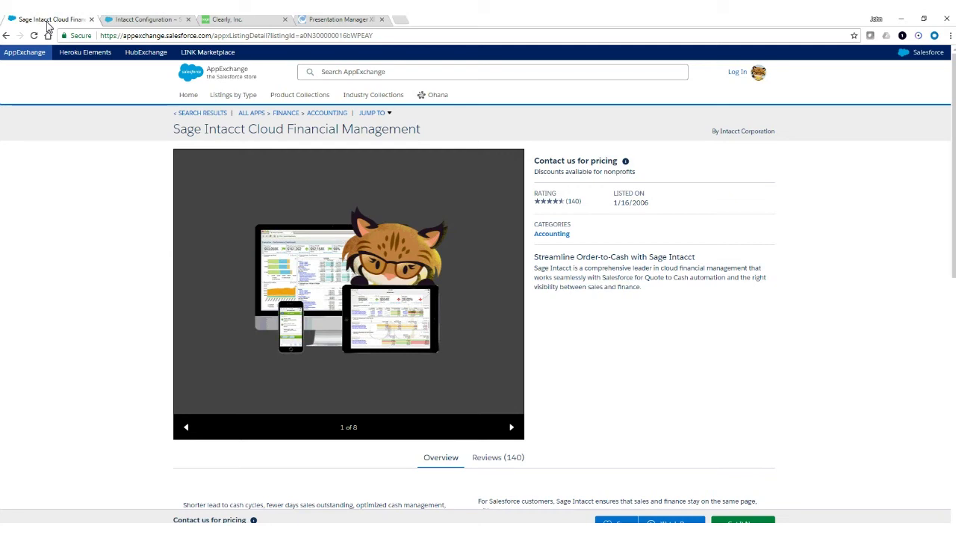
click(140, 22)
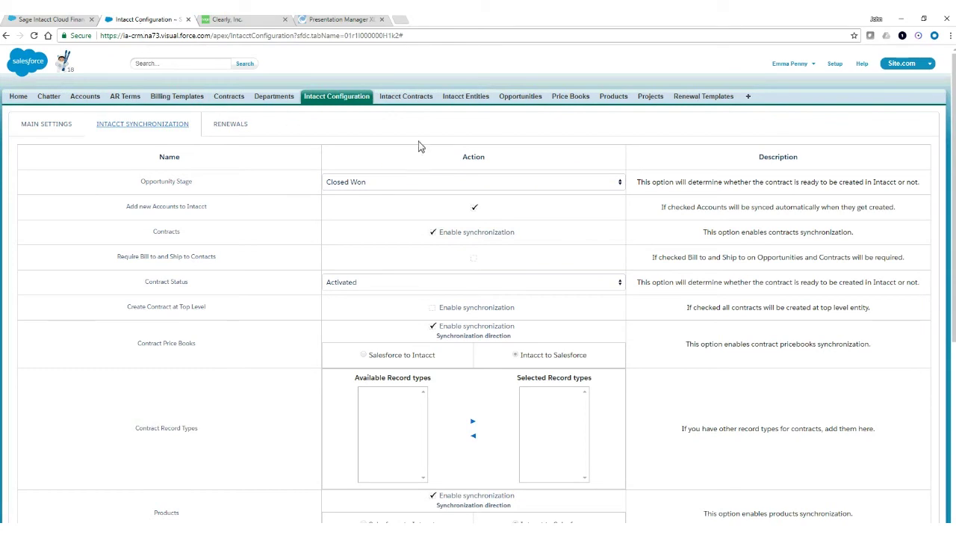
click(618, 185)
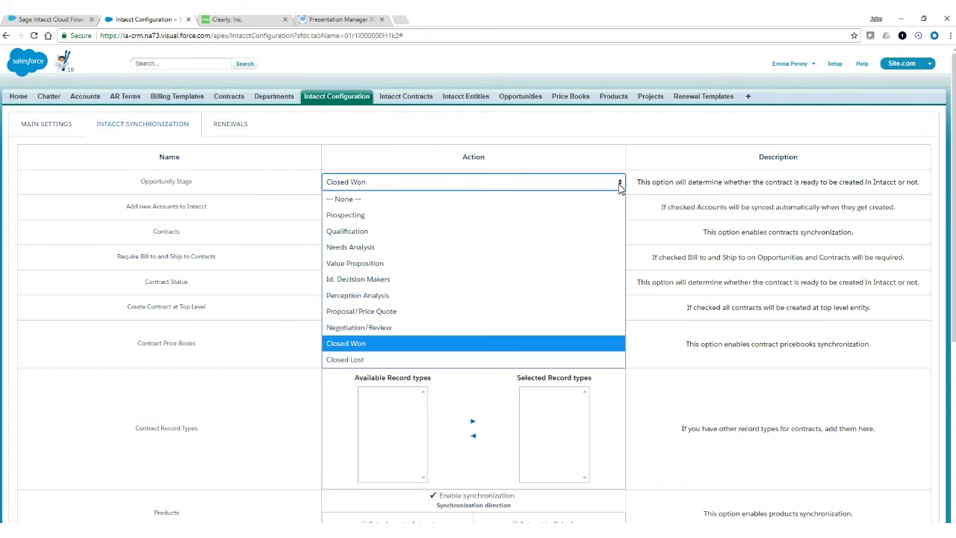
click(612, 169)
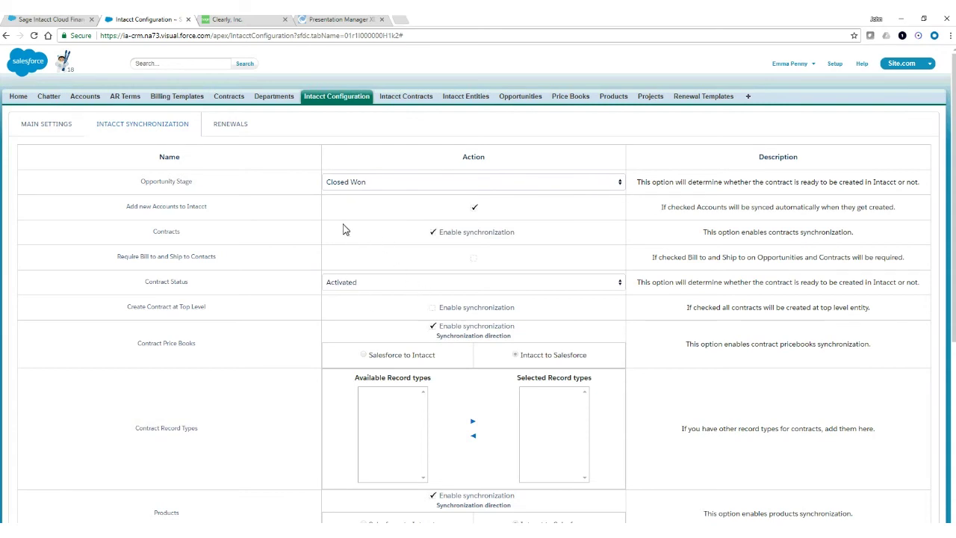
click(232, 134)
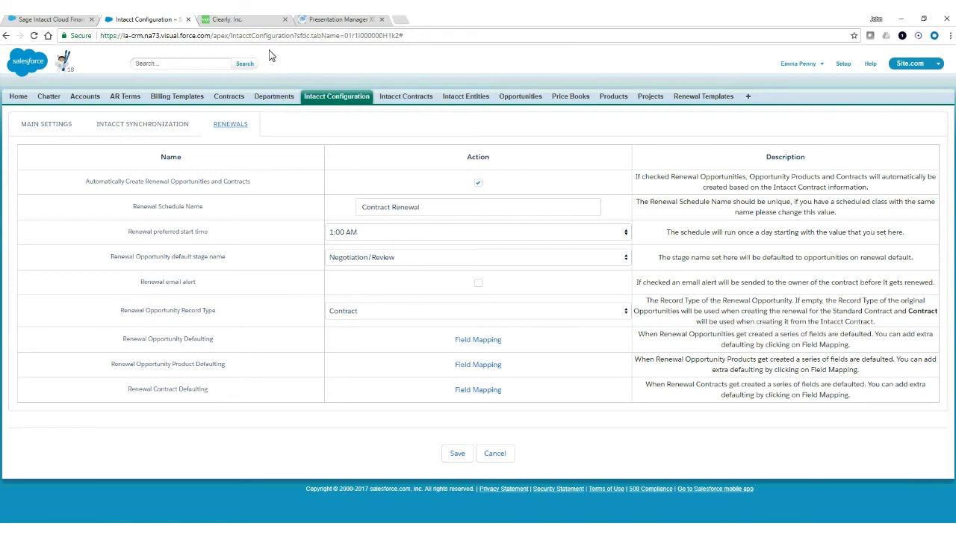
- Switch to Sage Intacct and open the bookmarked Config CRM Integration page
click(239, 19)
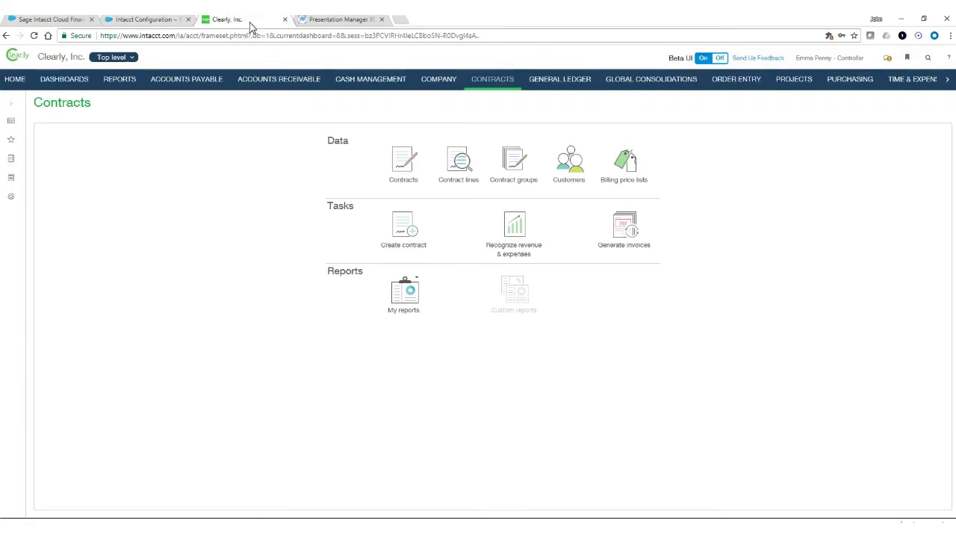
click(907, 58)
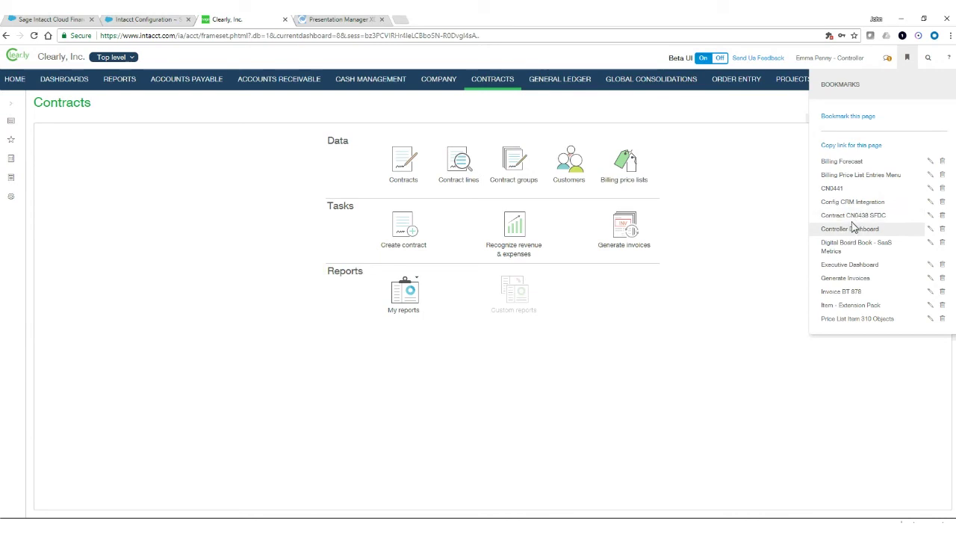
click(845, 209)
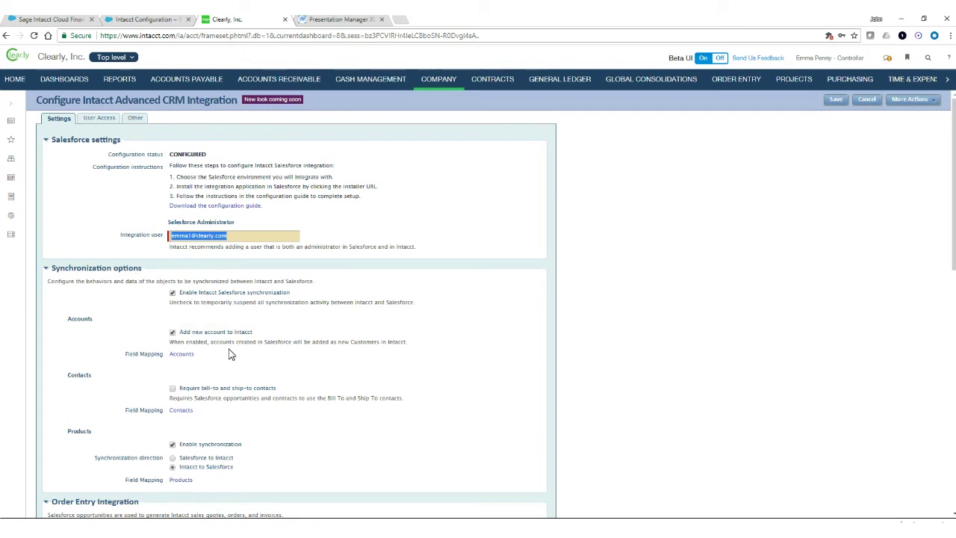
- Examine the account field mapping, including the custom row's Intacct field, Salesforce field and sync rule choices, and close it without saving
click(184, 356)
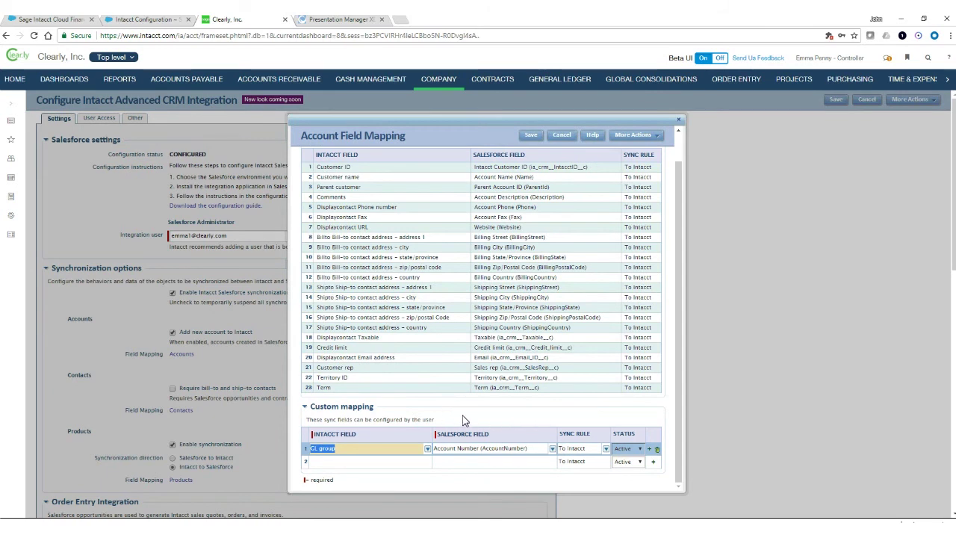
click(427, 449)
click(429, 452)
click(553, 449)
click(555, 456)
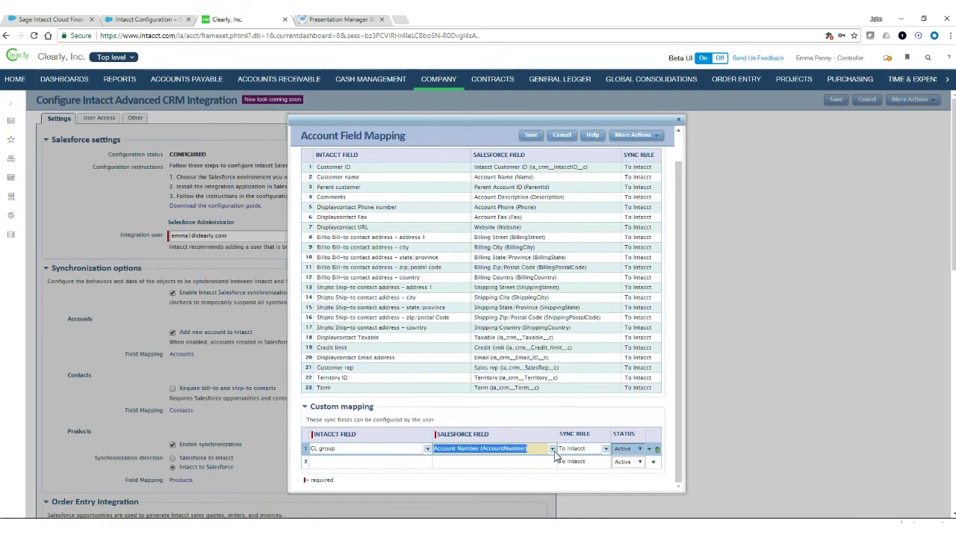
click(606, 451)
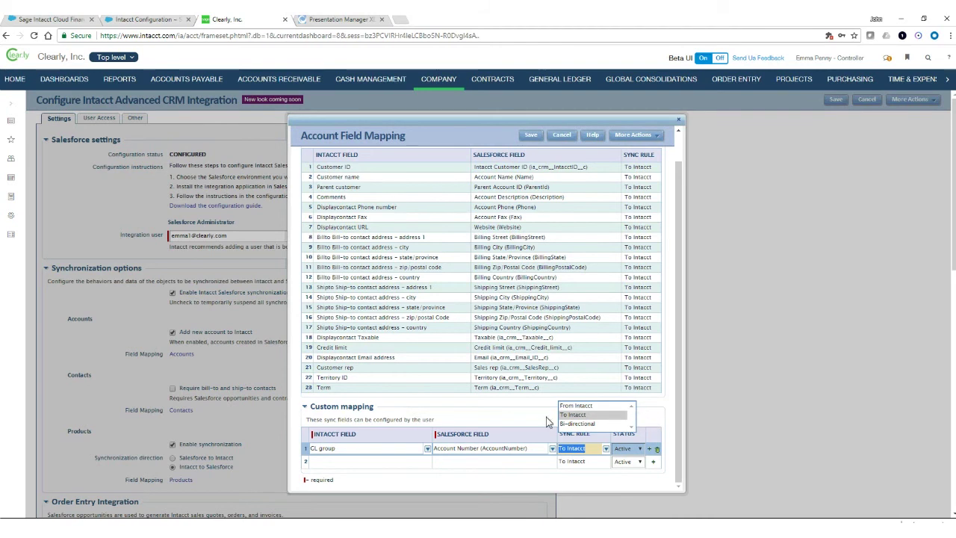
click(675, 396)
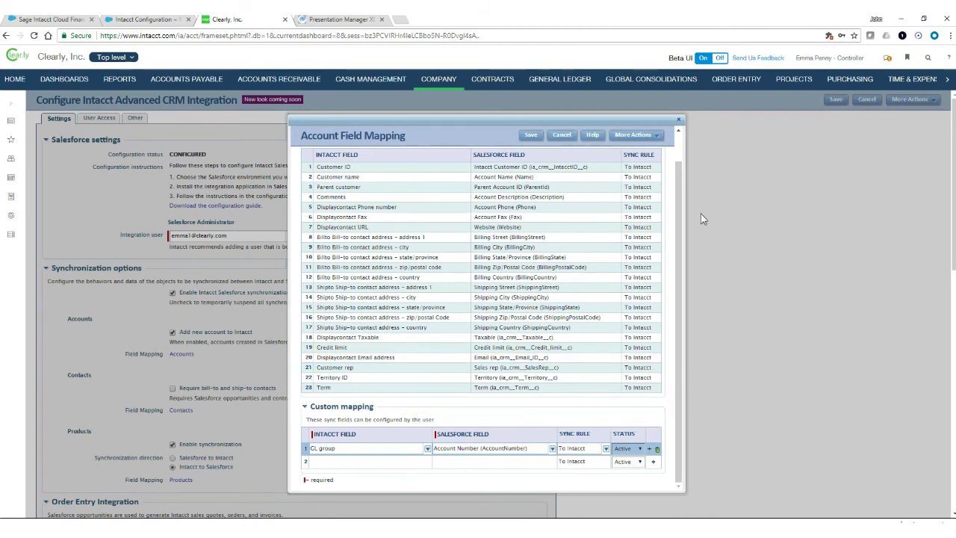
click(679, 123)
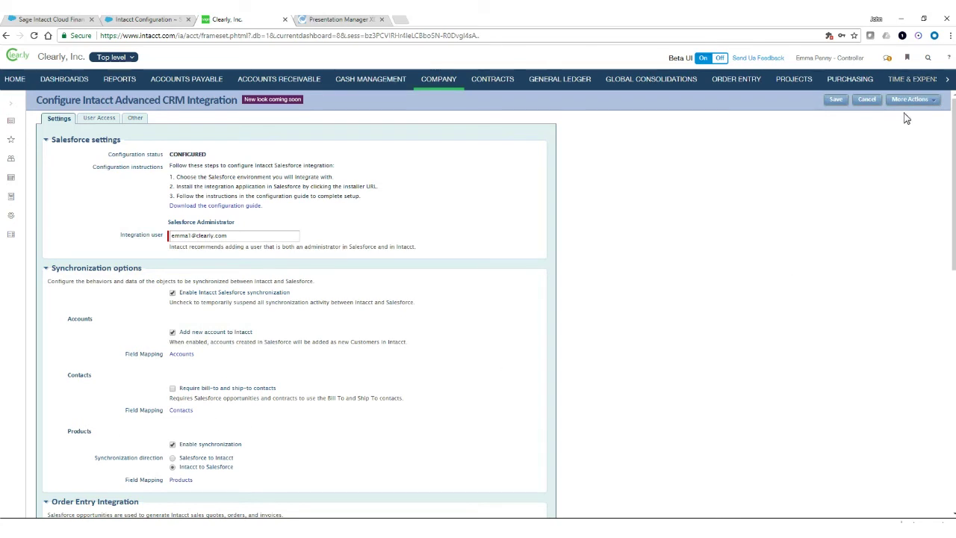
- Open the bookmarked Item - Extension Pack record, leaving the configuration page unsaved, and review its contract default templates
click(909, 60)
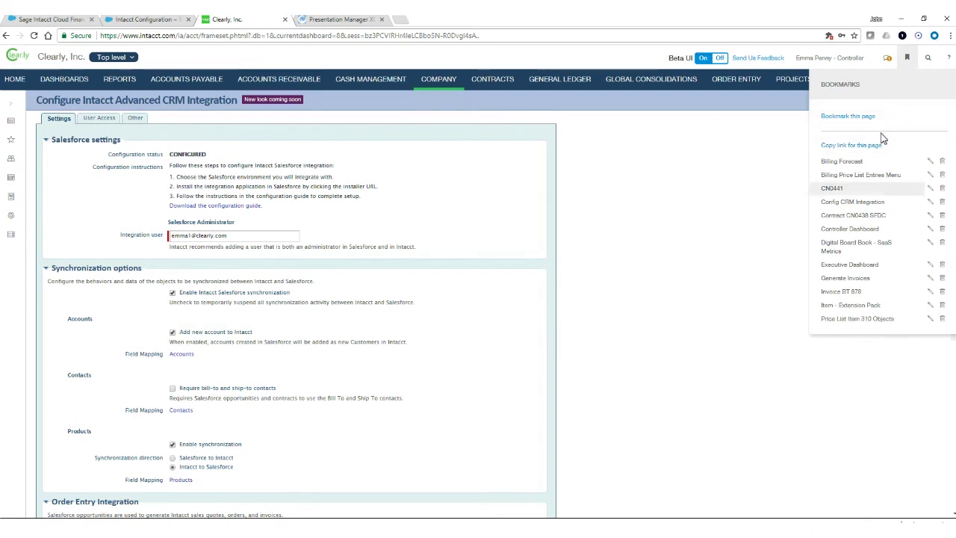
click(848, 306)
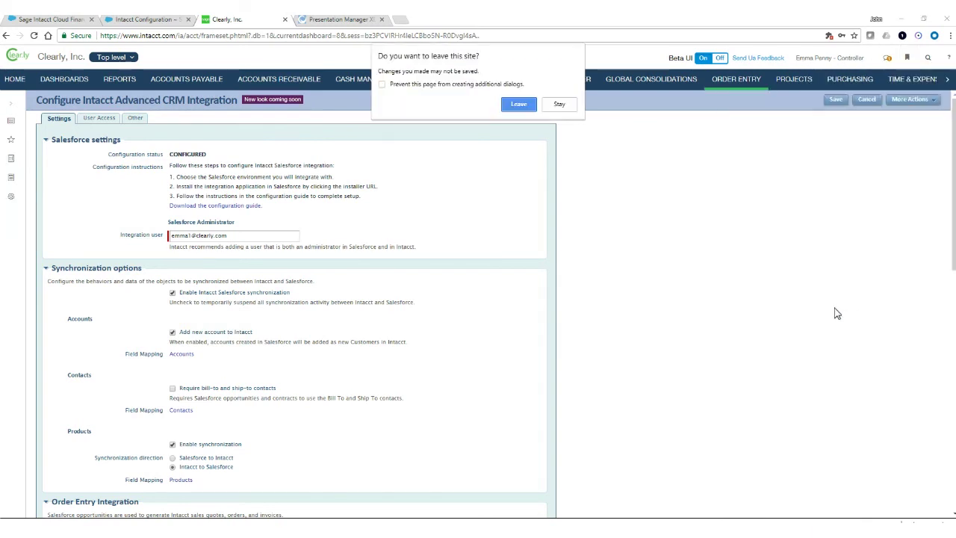
click(524, 108)
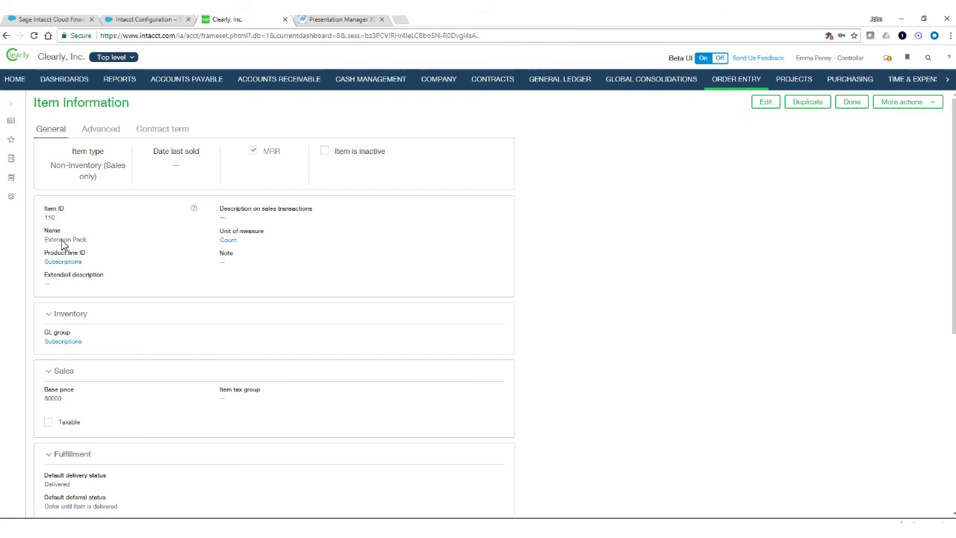
drag(950, 266, 940, 424)
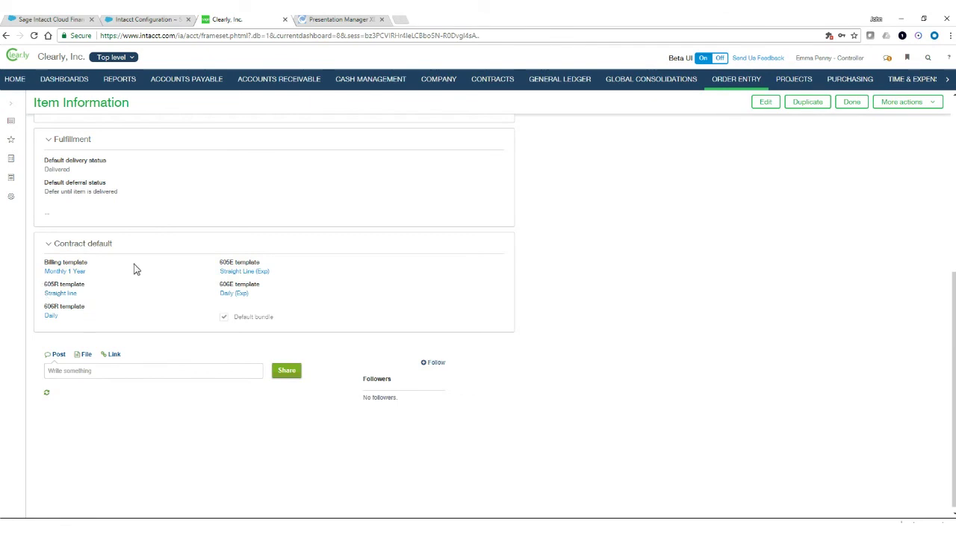
- In Salesforce, open the opportunity One-Year Subscription Contract - 11/29/2017 and inspect its Extension Pack product line, including the billing template
click(151, 21)
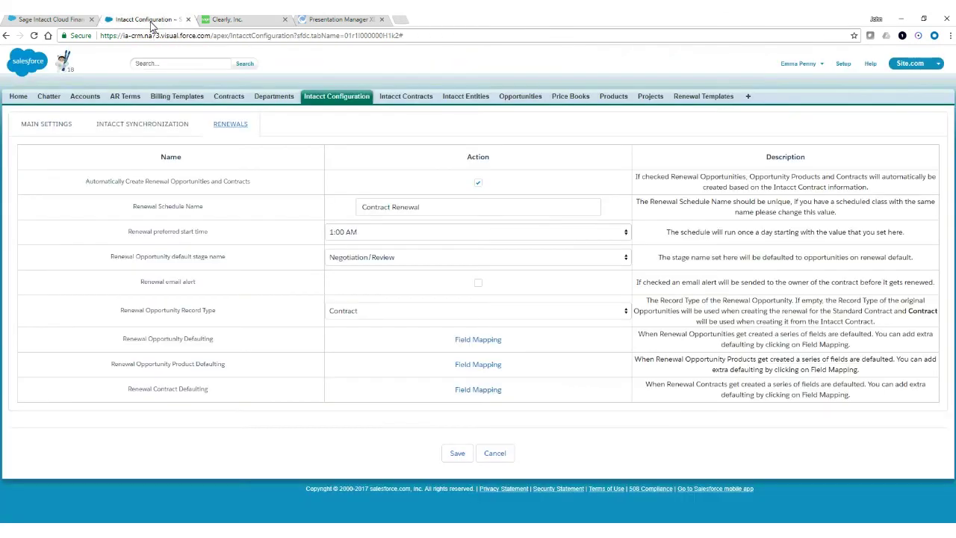
click(522, 103)
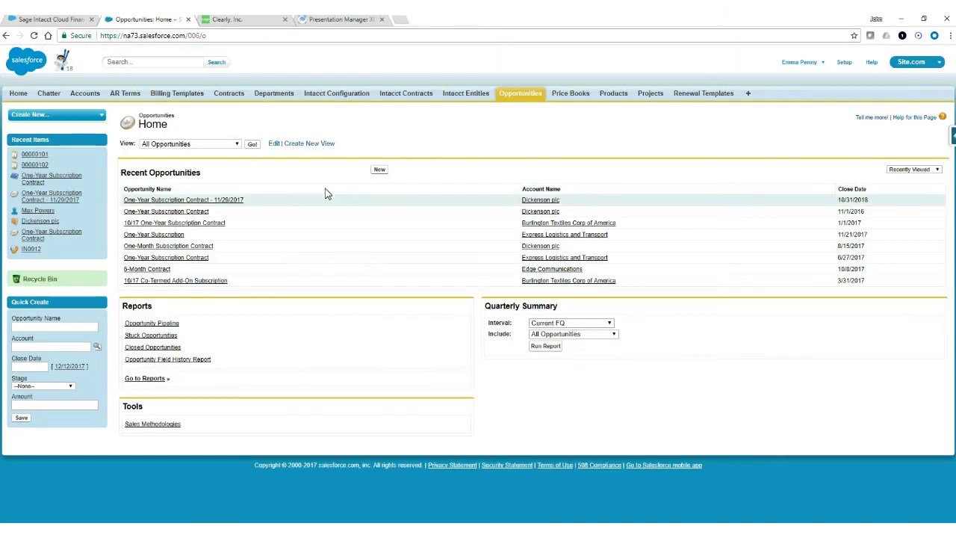
click(196, 201)
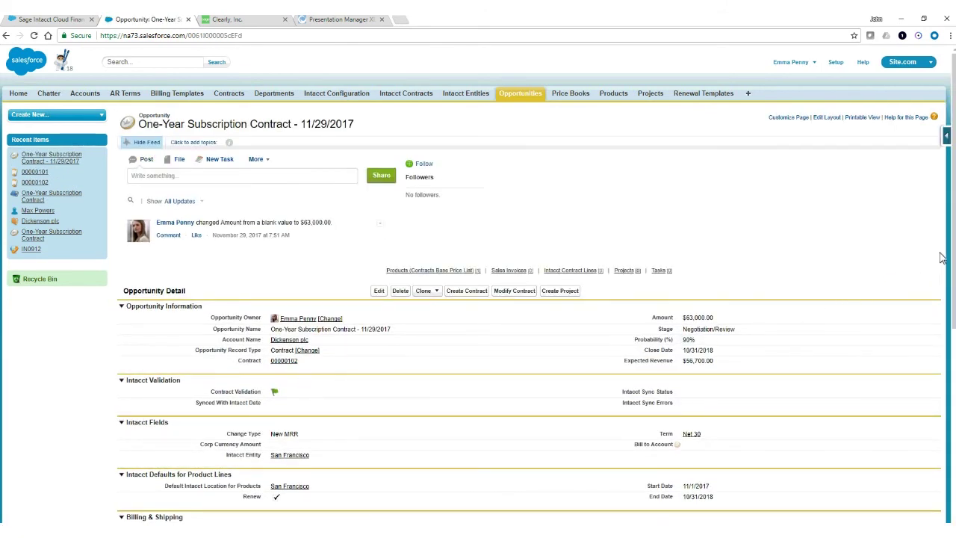
drag(952, 248, 952, 377)
click(141, 431)
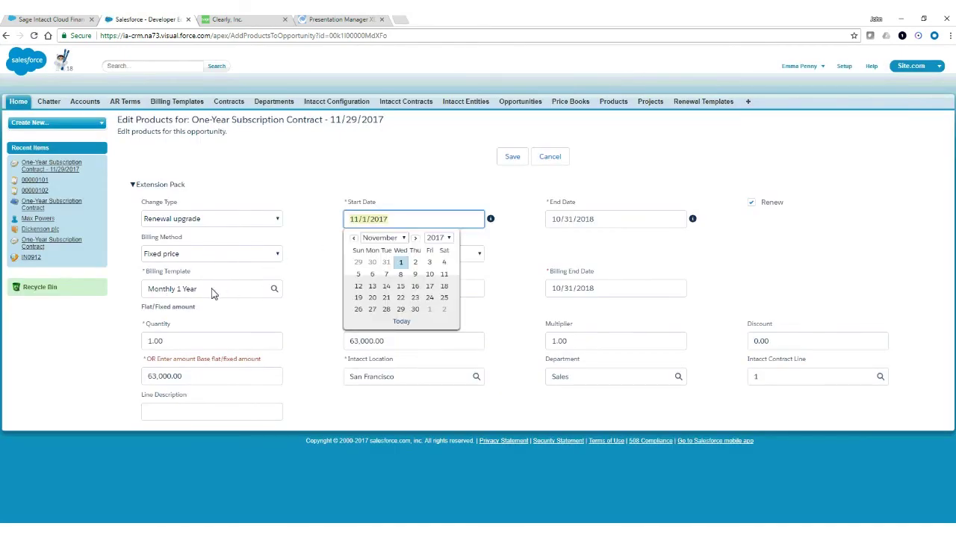
click(222, 292)
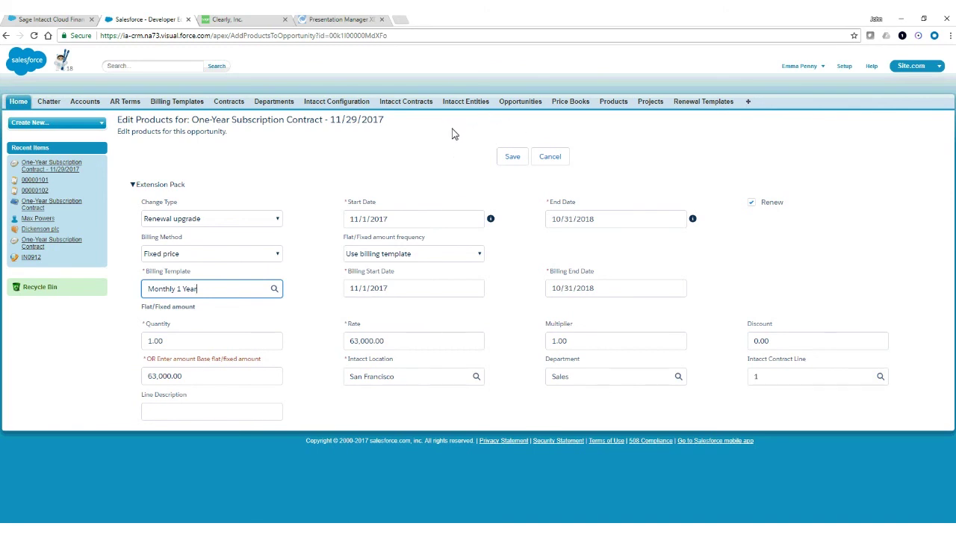
- Open the draft Dickenson plc contract in Salesforce and review its renewal details and sales invoices section
click(228, 102)
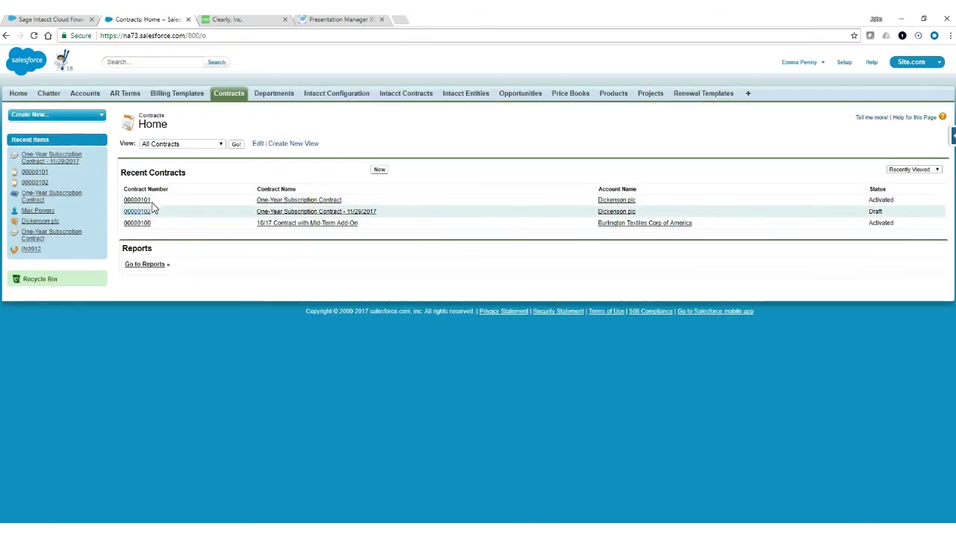
click(148, 222)
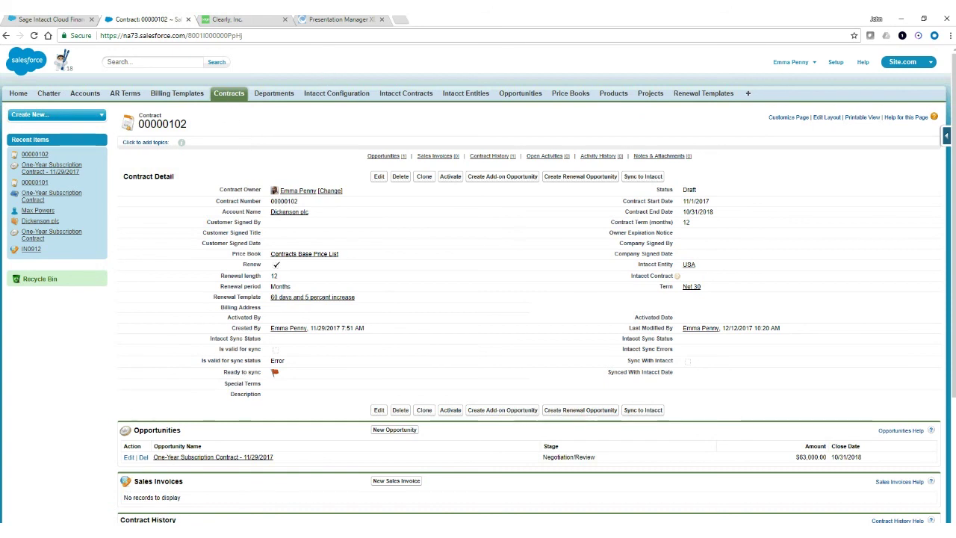
click(195, 489)
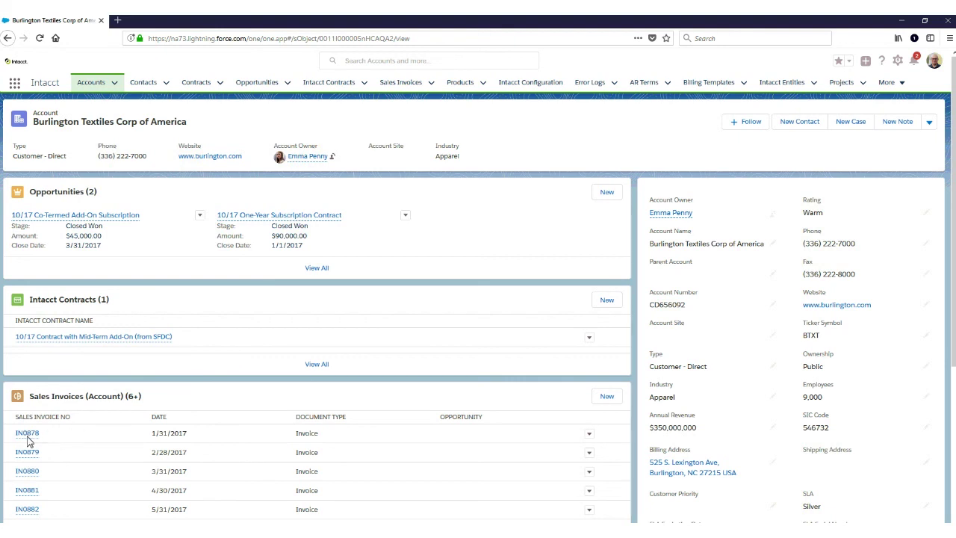
- Open the 1/31/2017 sales invoice from the Burlington Textiles Corp of America account, view its printable Intacct document and close that document
mouse_move(29, 441)
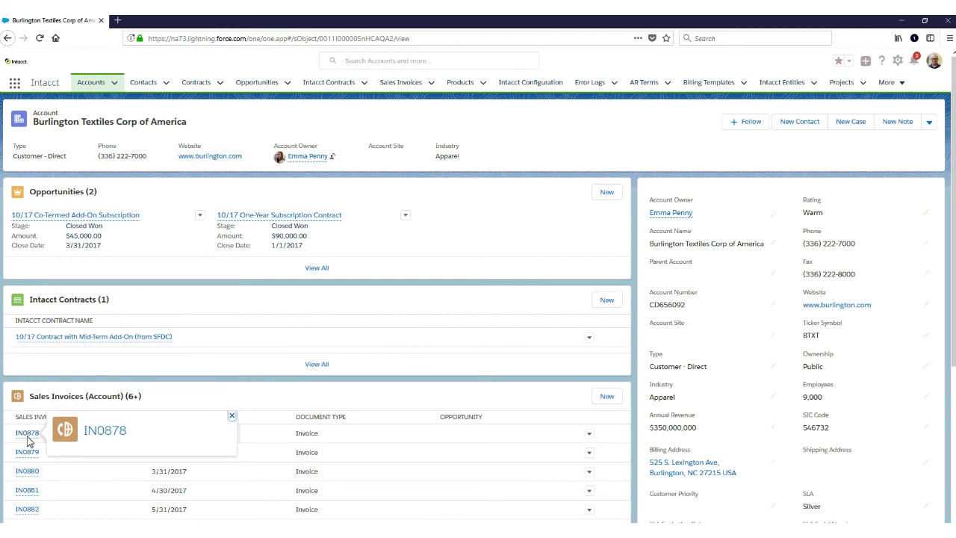
click(27, 434)
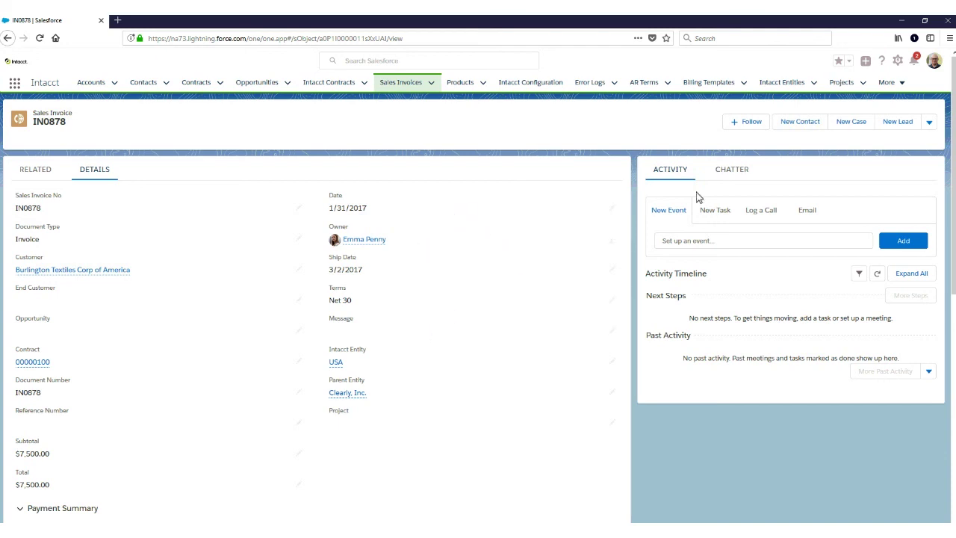
click(930, 126)
click(908, 160)
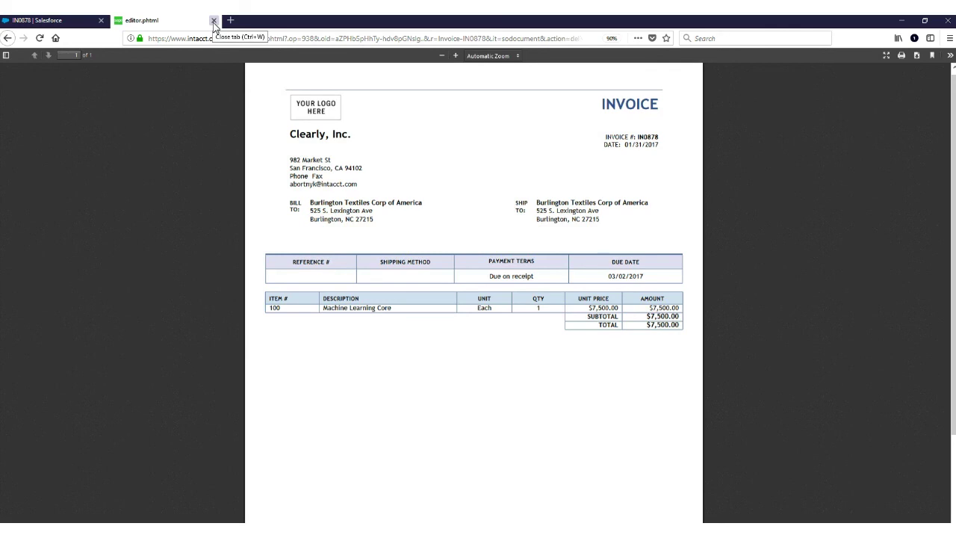
click(214, 21)
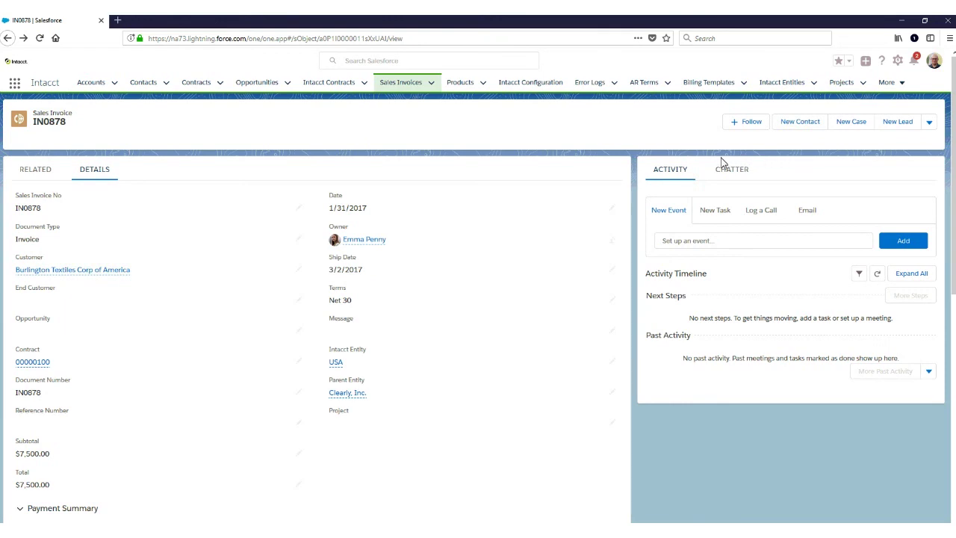
- Show the sales invoice's Chatter feed and expand the earlier comments on the record update
click(733, 178)
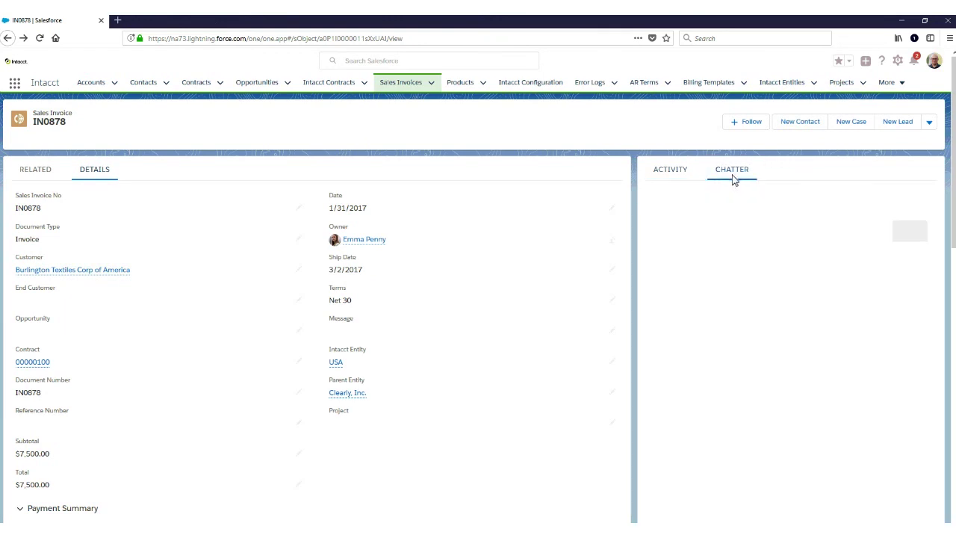
drag(954, 238, 952, 297)
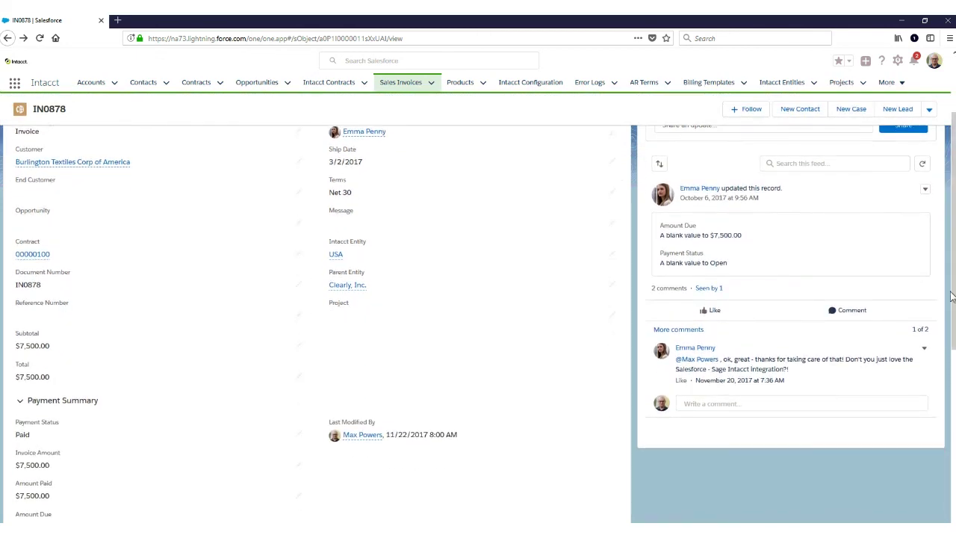
click(661, 331)
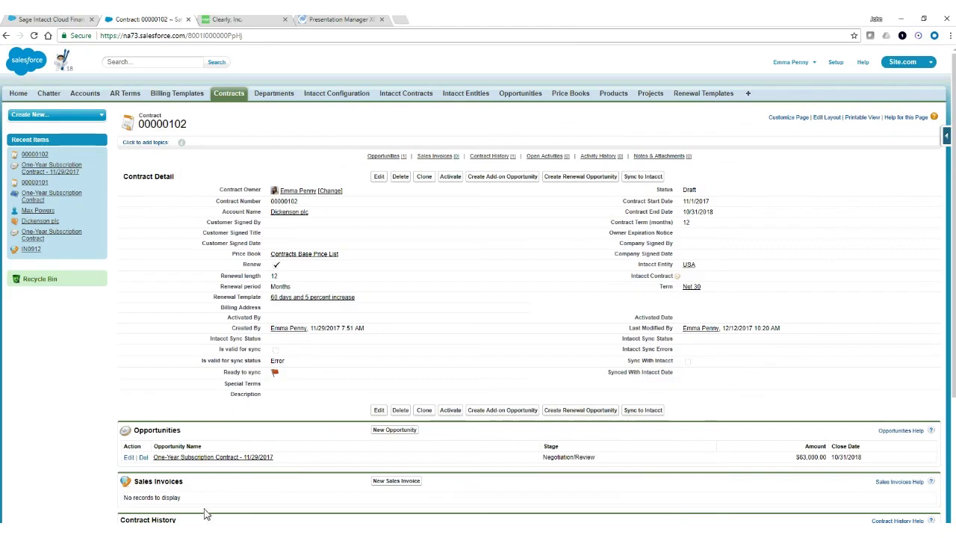
- Switch to Sage Intacct and open all Intacct Collaborate posts in the Collaboration Center
click(239, 21)
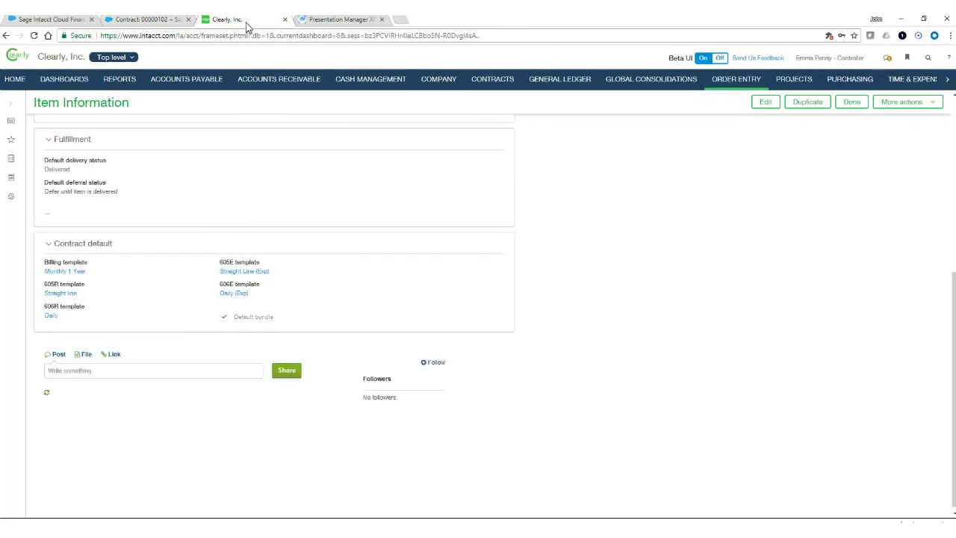
click(886, 60)
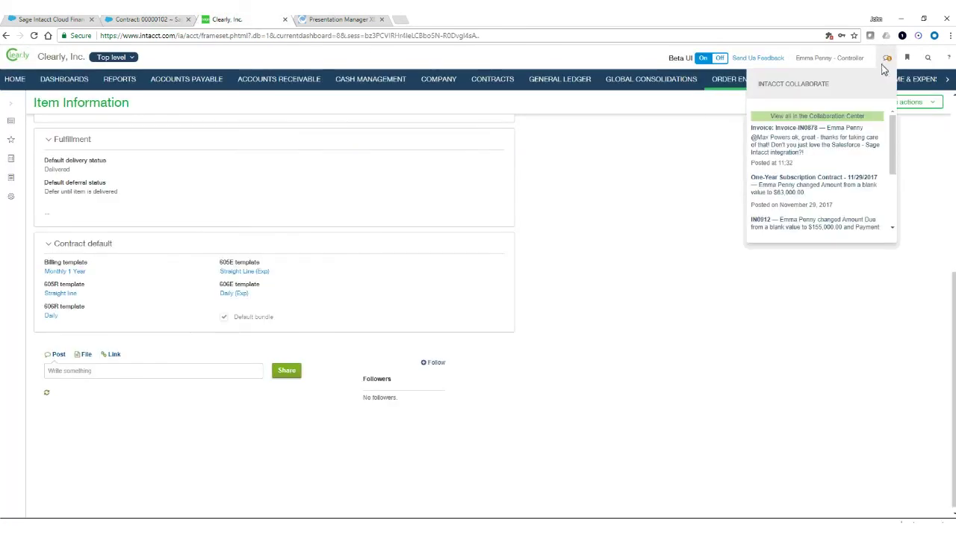
click(801, 117)
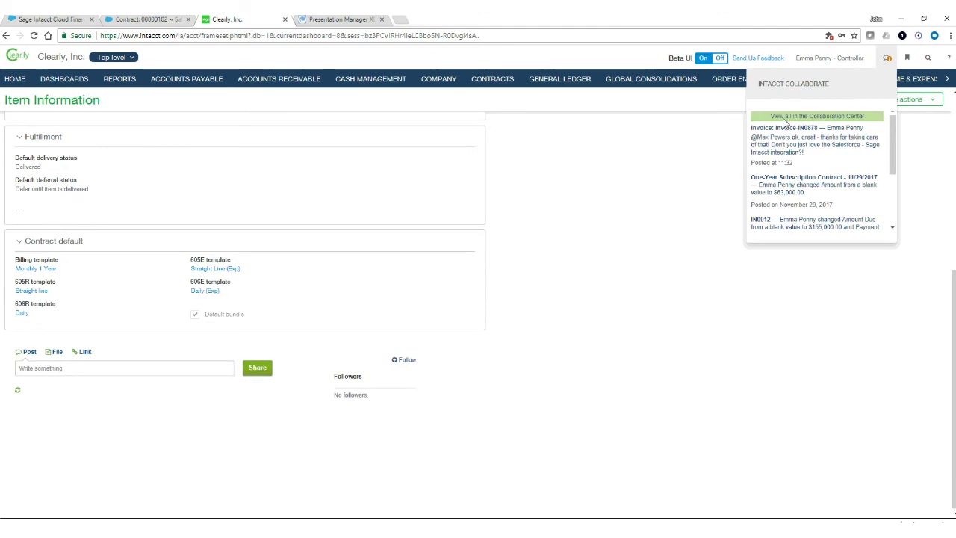